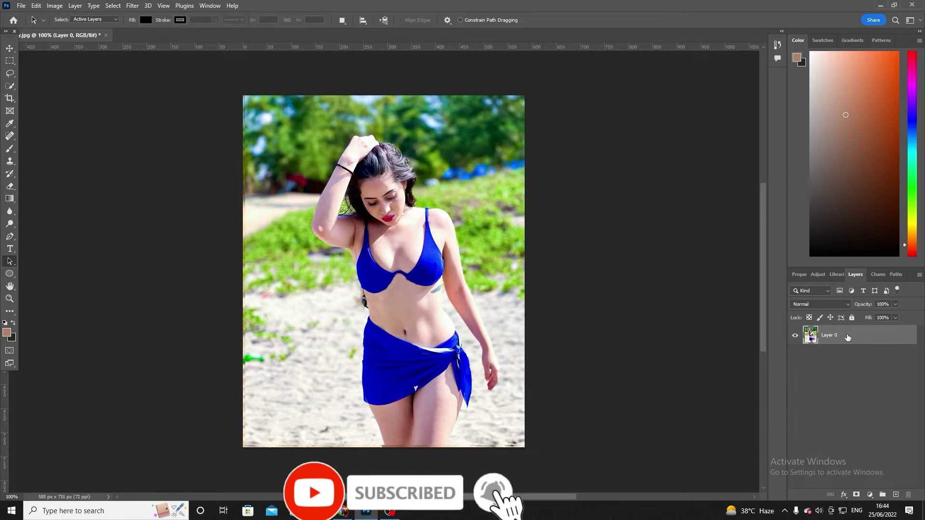
Step: Duplicate Layer 0 with Ctrl+J to create 'Layer 0 copy' above it
key(ctrl+j)
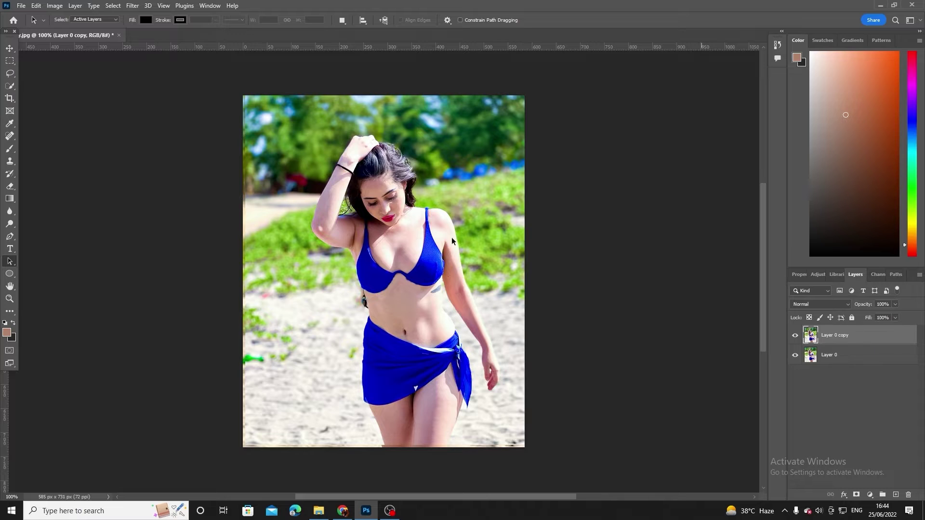
Step: Desaturate 'Layer 0 copy' to grayscale with Image > Adjustments > Desaturate
scroll(453, 241, down, 1)
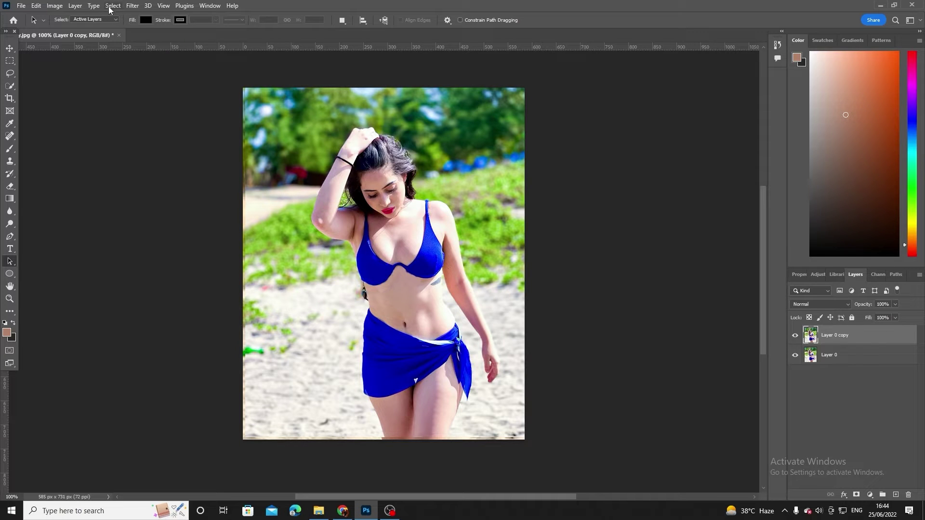
click(54, 6)
mouse_move(69, 30)
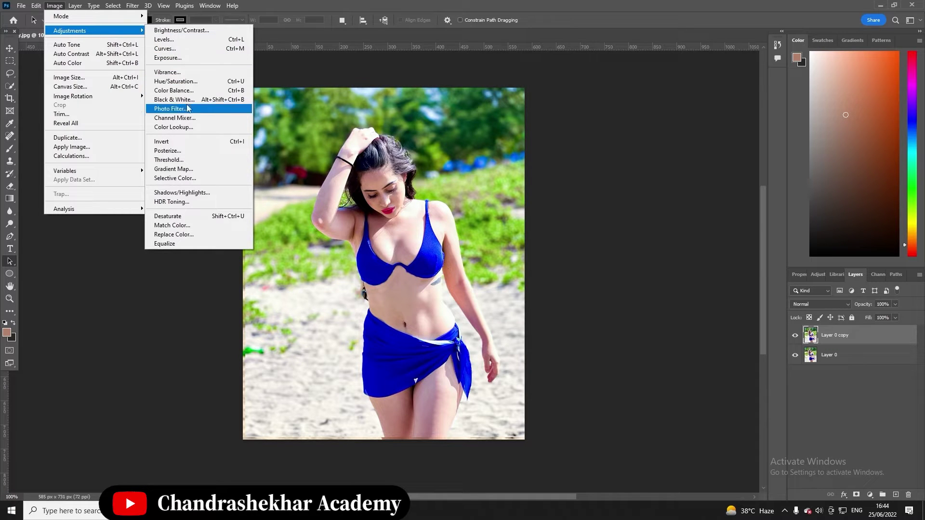
click(183, 219)
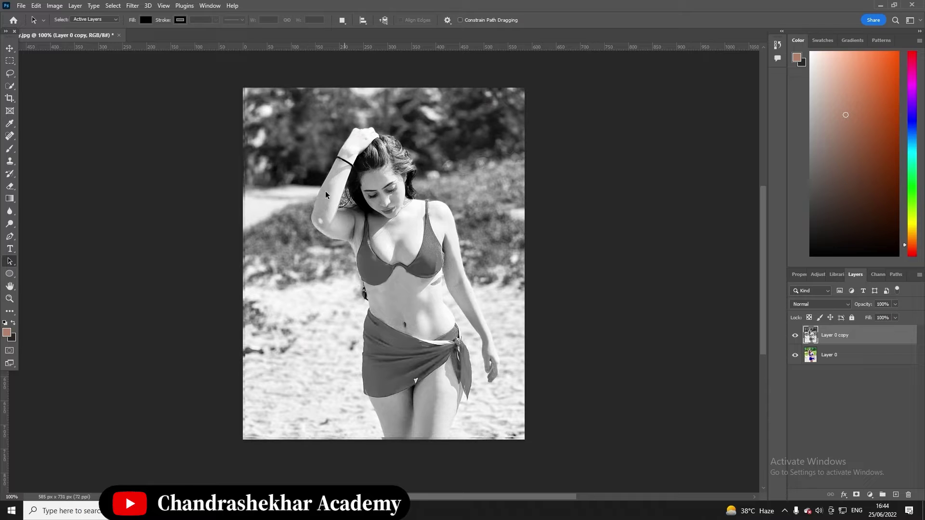
click(21, 6)
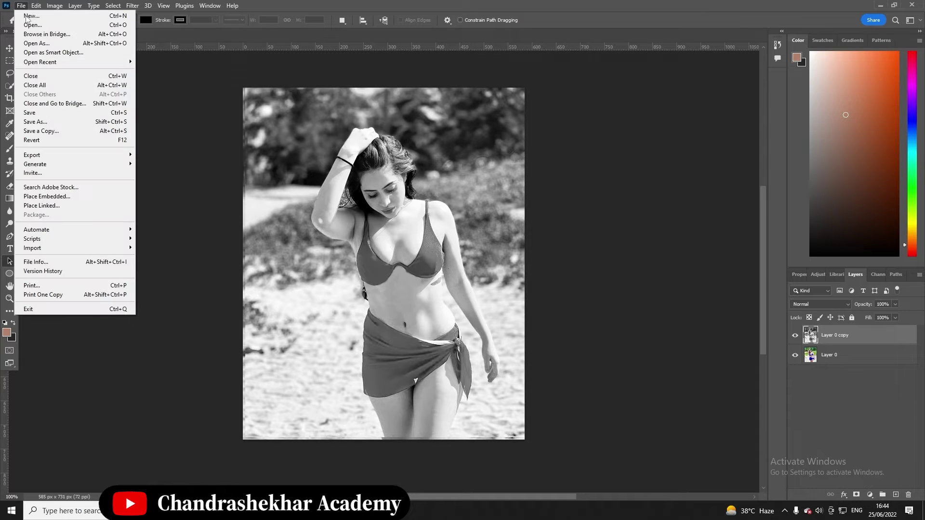
Step: Save the document to this computer as PSD 'black', then delete the grayscale copy layer
click(36, 121)
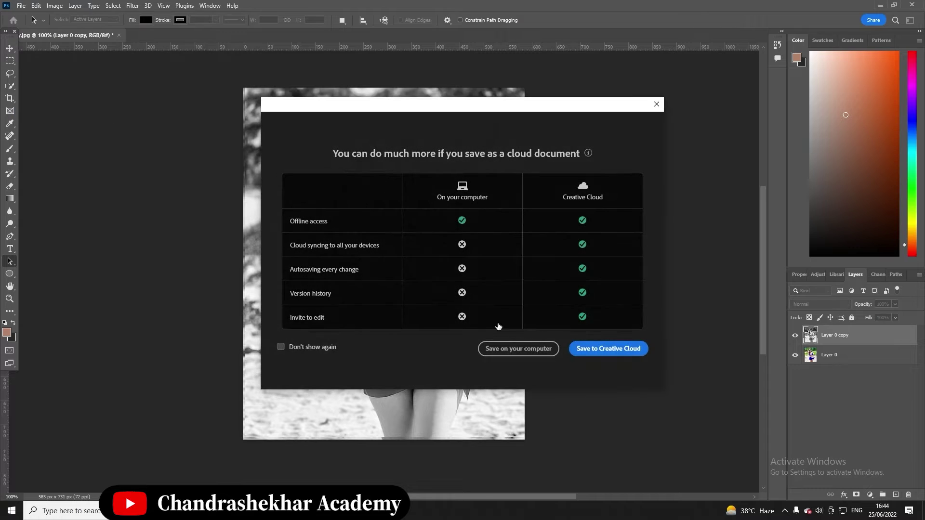
click(491, 348)
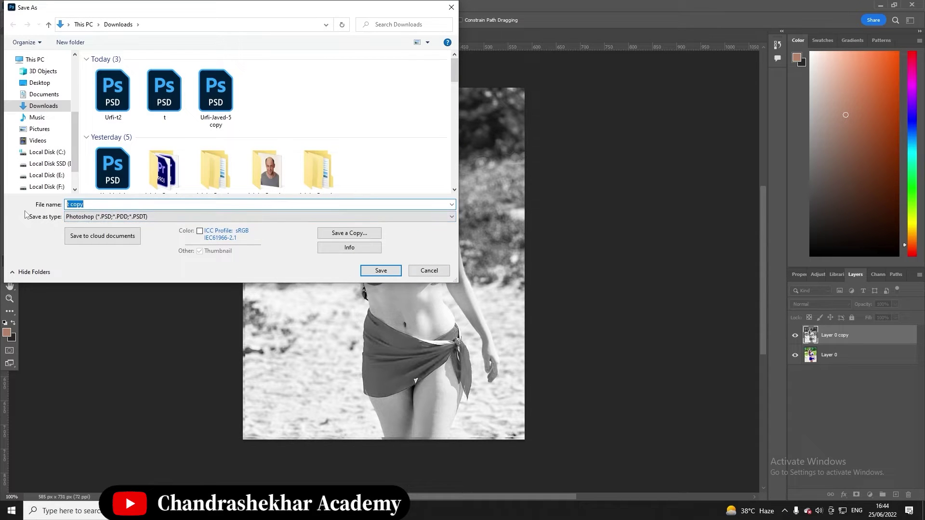
key(BackSpace)
text(b)
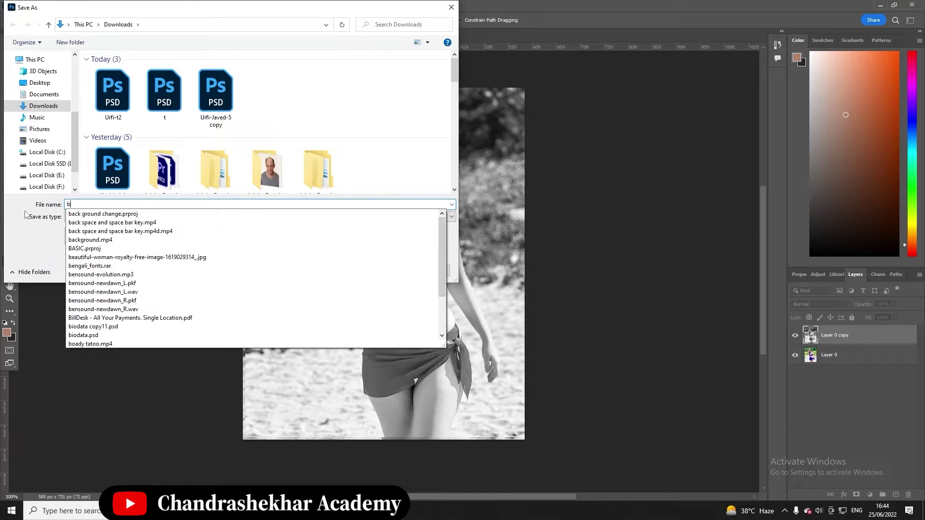
text(lack)
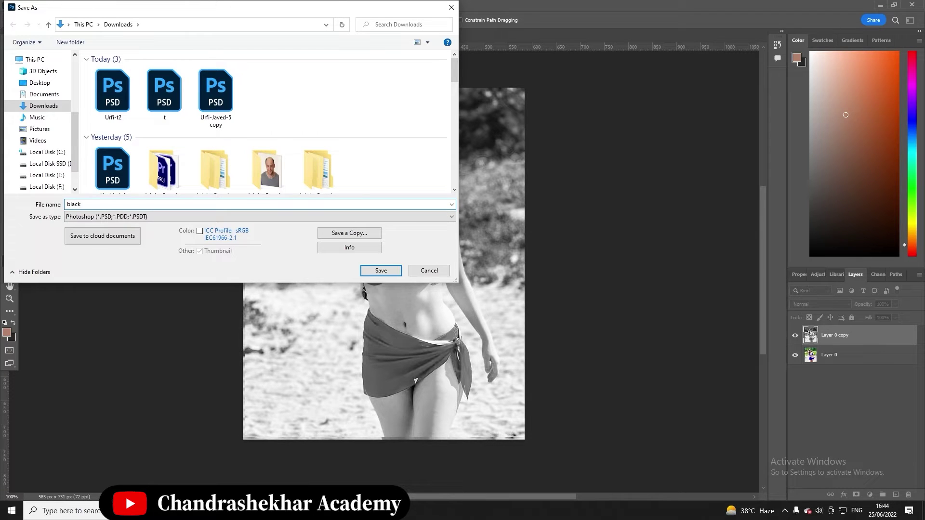
click(372, 272)
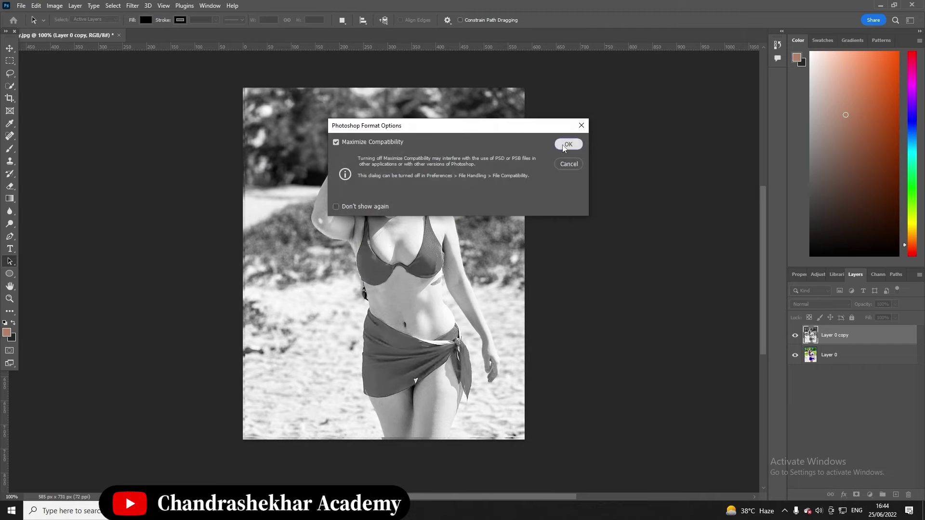
click(560, 145)
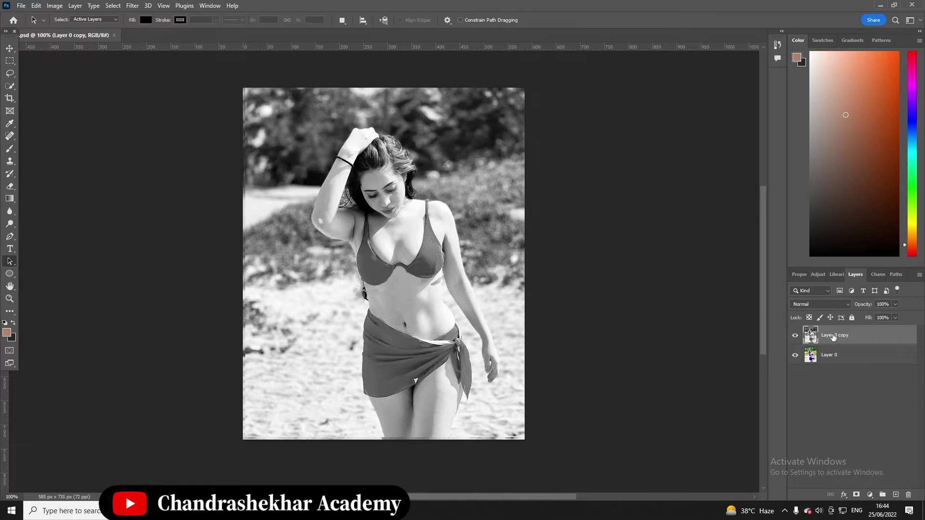
key(Delete)
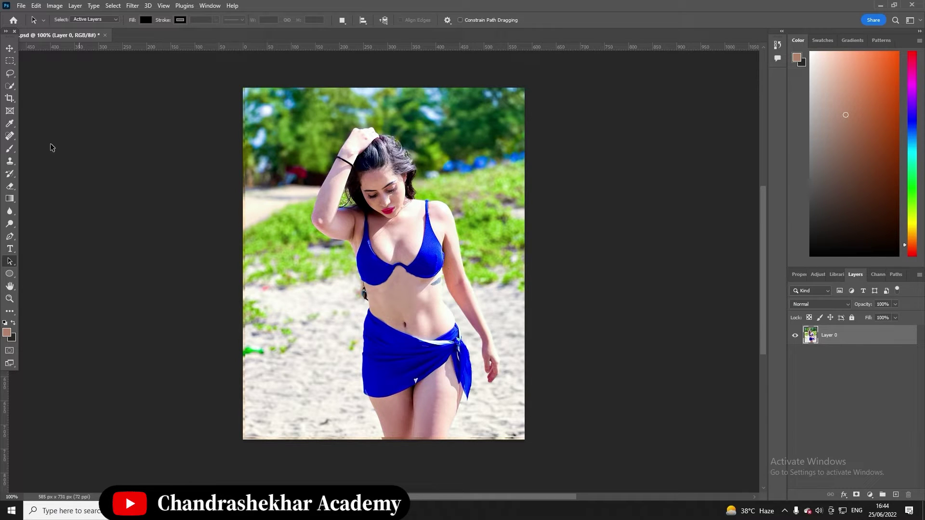
Step: Place the Pngtree tribal tattoo PNG from Downloads as an embedded layer and commit it
click(20, 5)
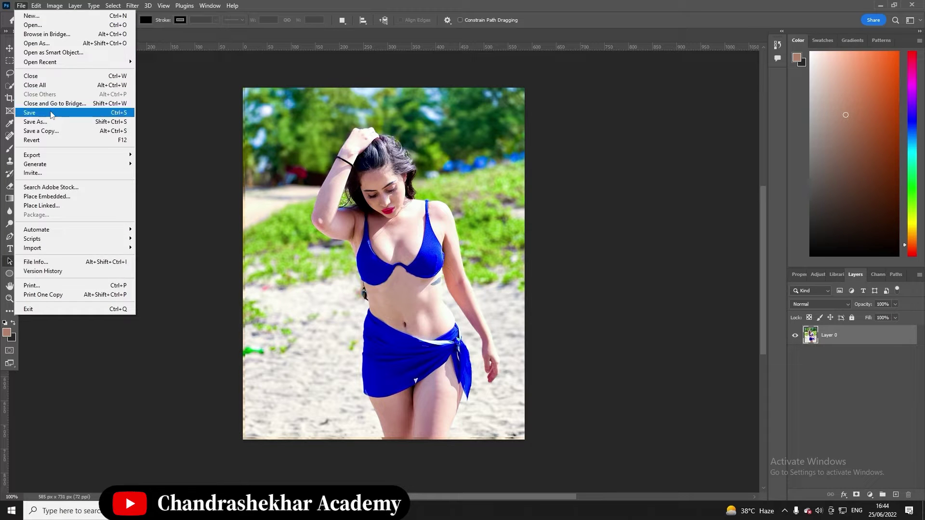
click(44, 198)
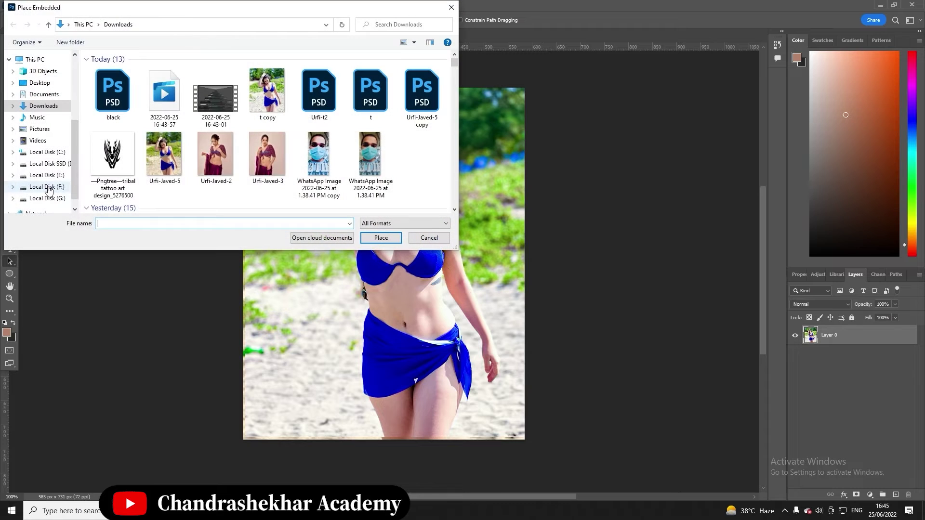
click(104, 162)
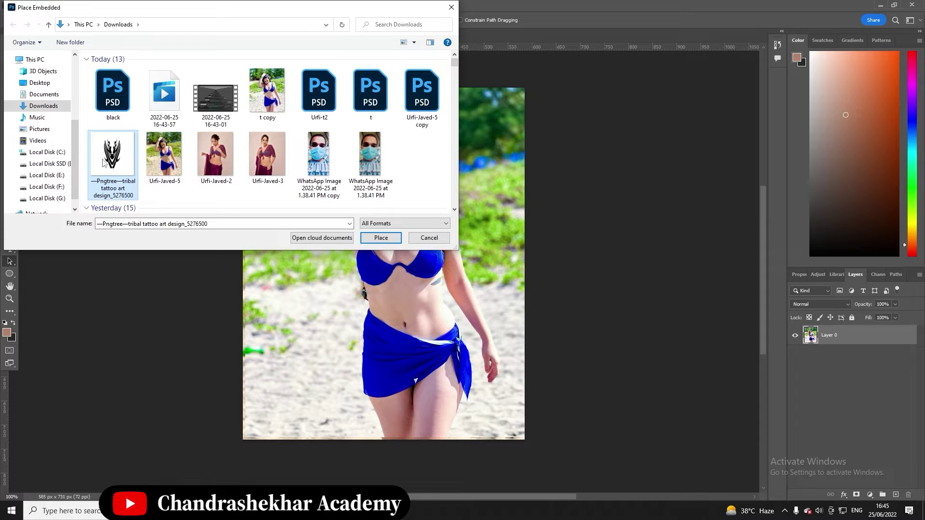
right_click(104, 163)
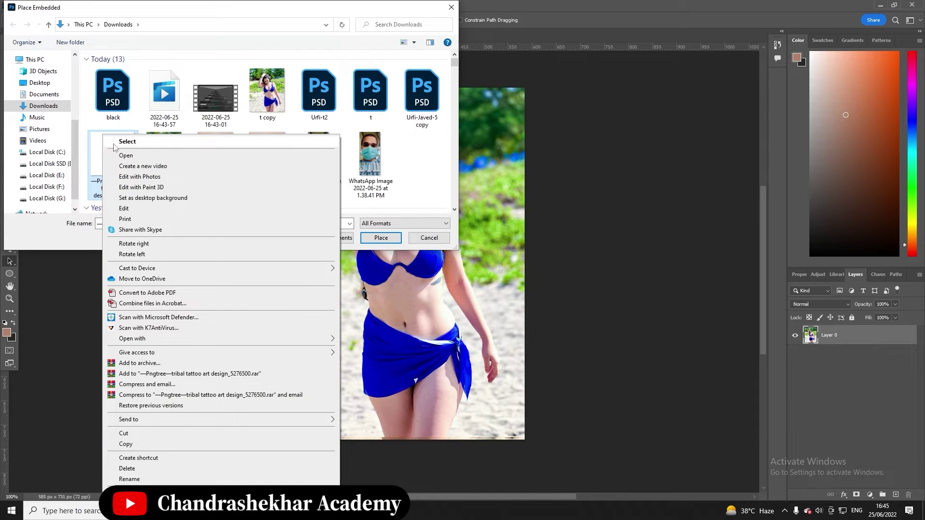
click(116, 141)
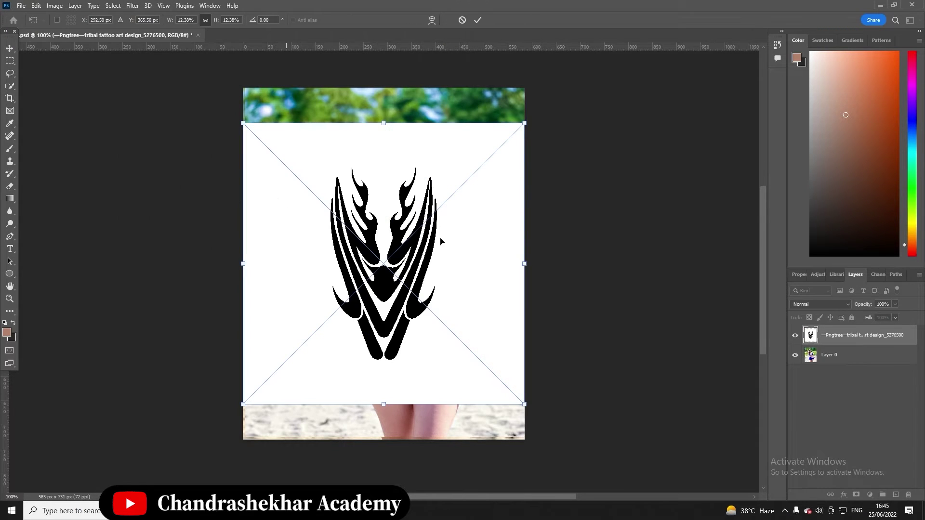
key(Return)
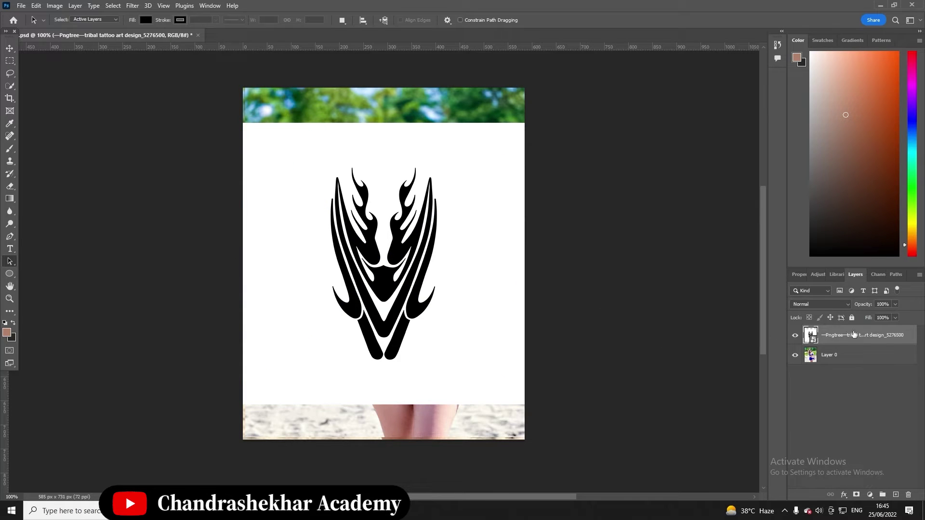
Step: Set the tattoo layer to Multiply blending and shrink it to a small size
click(826, 305)
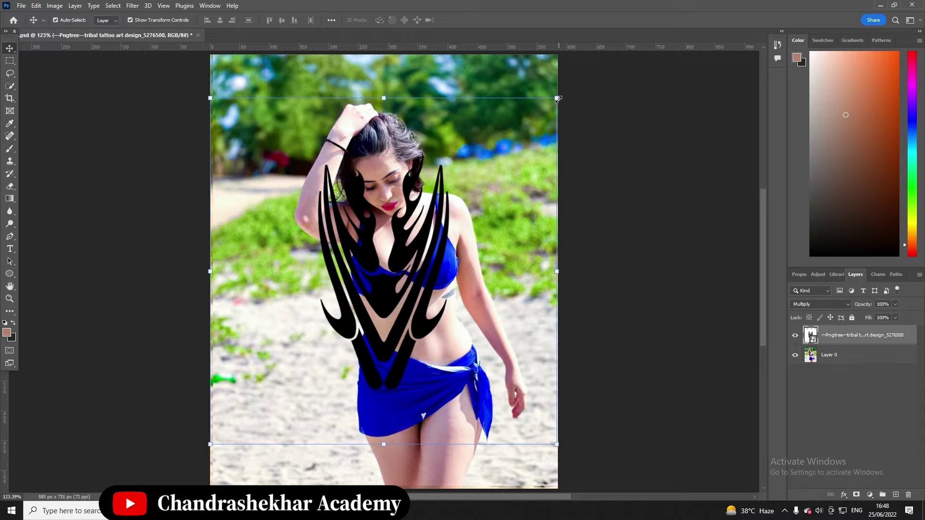
mouse_move(558, 98)
mouse_down()
mouse_move(484, 183)
mouse_move(332, 322)
mouse_up()
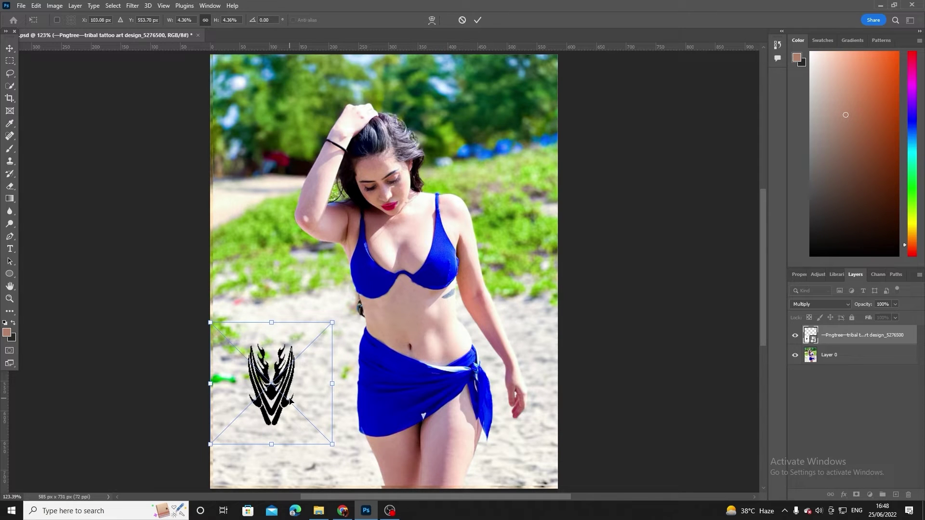
key(ctrl+plus)
key(ctrl+plus)
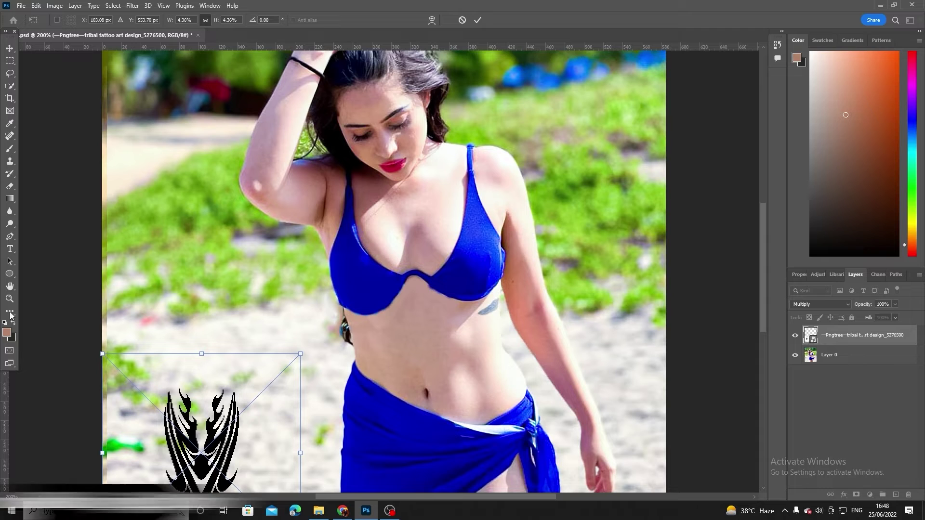
click(10, 286)
drag(201, 332, 188, 250)
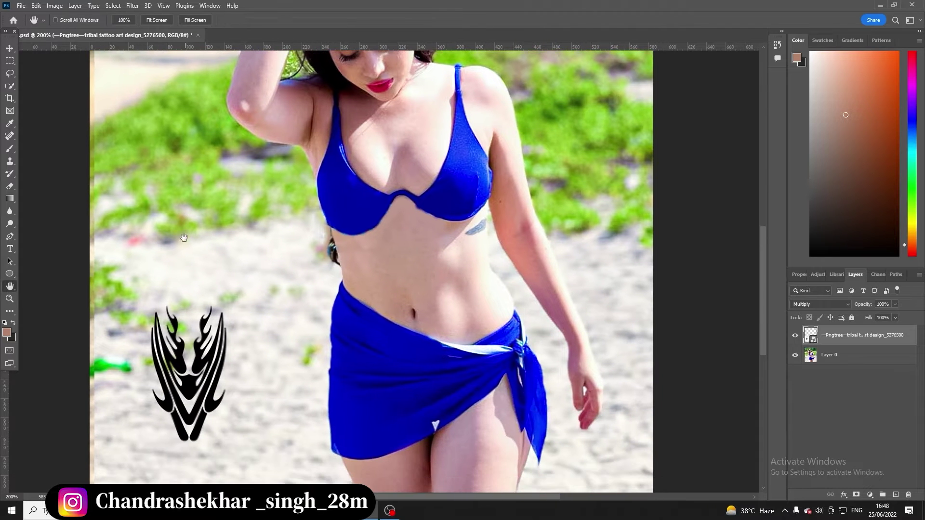
click(9, 48)
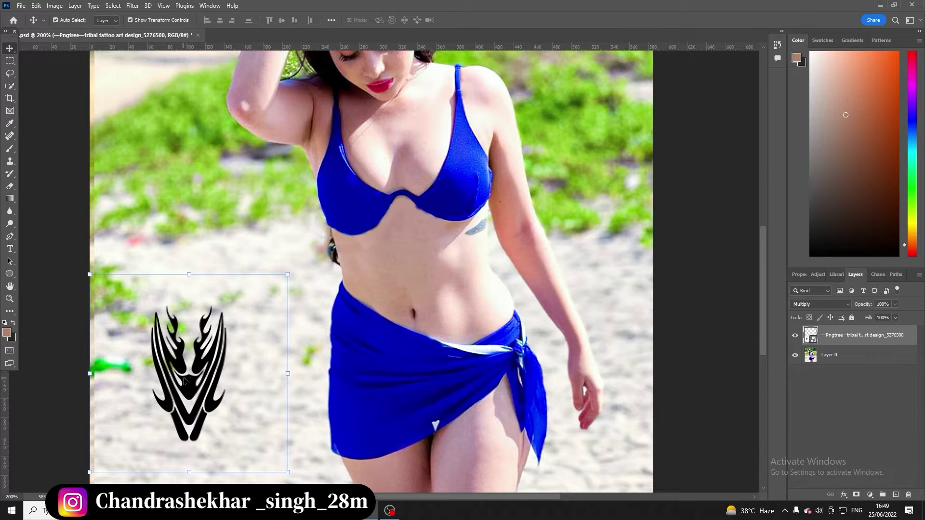
Step: Move the tattoo onto the woman's belly and rotate it to follow the body's angle
drag(177, 376, 482, 297)
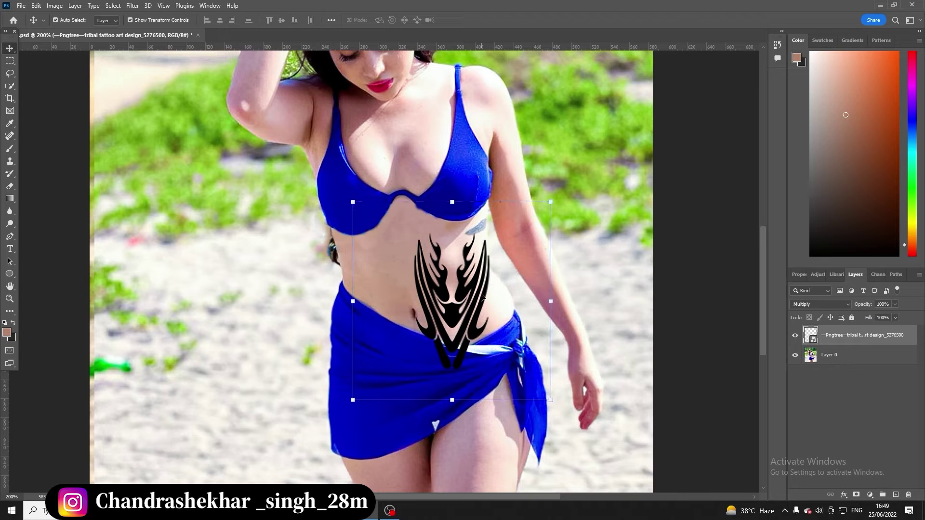
drag(564, 414, 568, 378)
drag(495, 384, 488, 369)
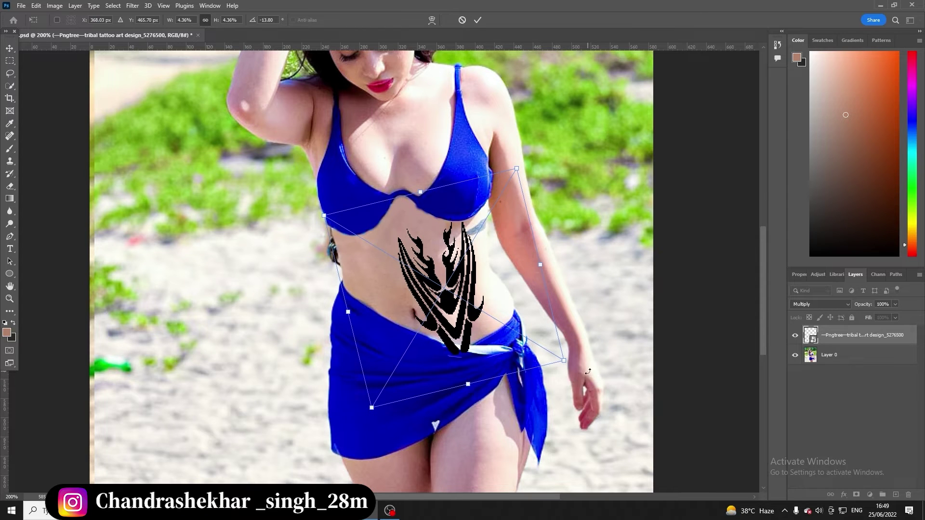
drag(588, 371, 595, 356)
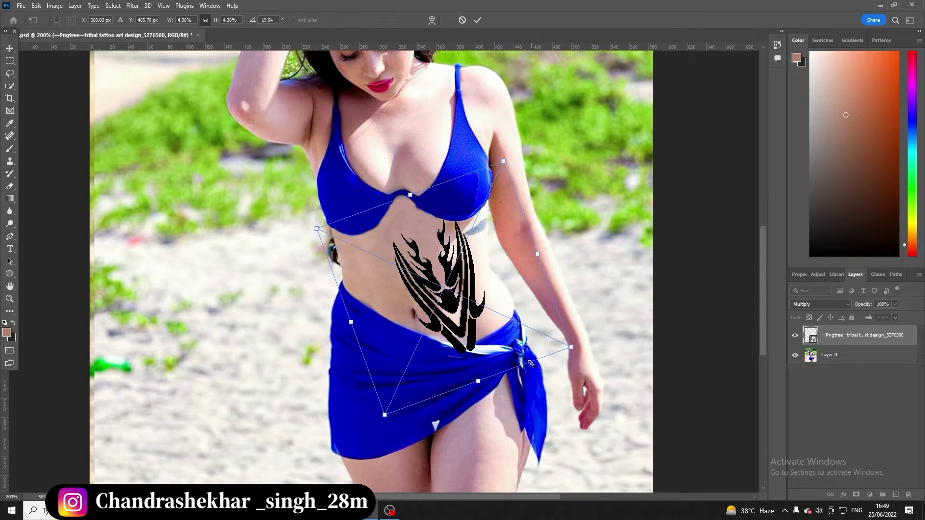
drag(531, 364, 529, 363)
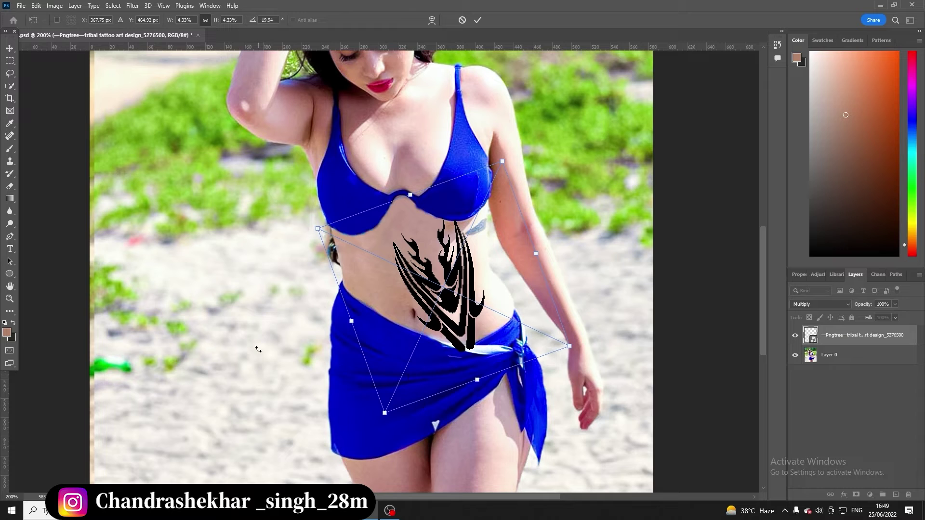
key(Return)
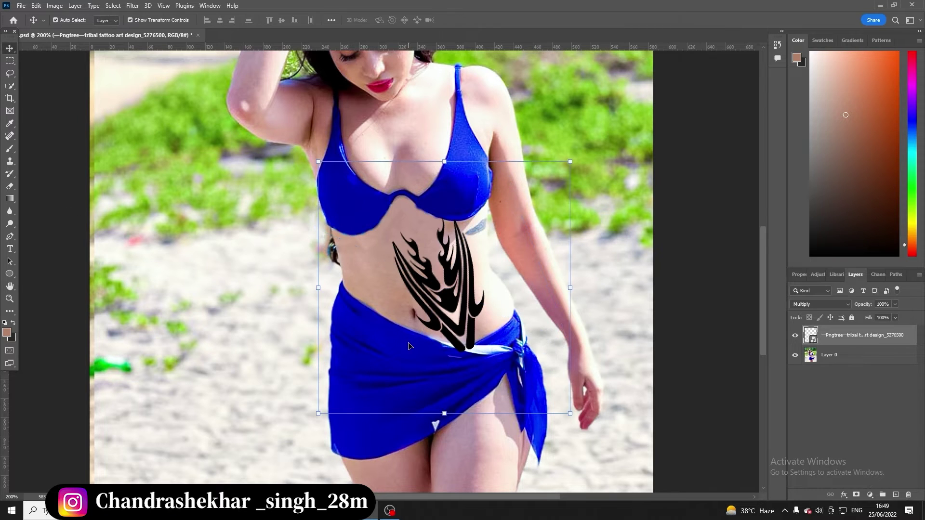
Step: Rotate the tattoo about 20 degrees and shrink it slightly, settling it above the waistband
click(268, 343)
click(460, 352)
drag(570, 413, 578, 381)
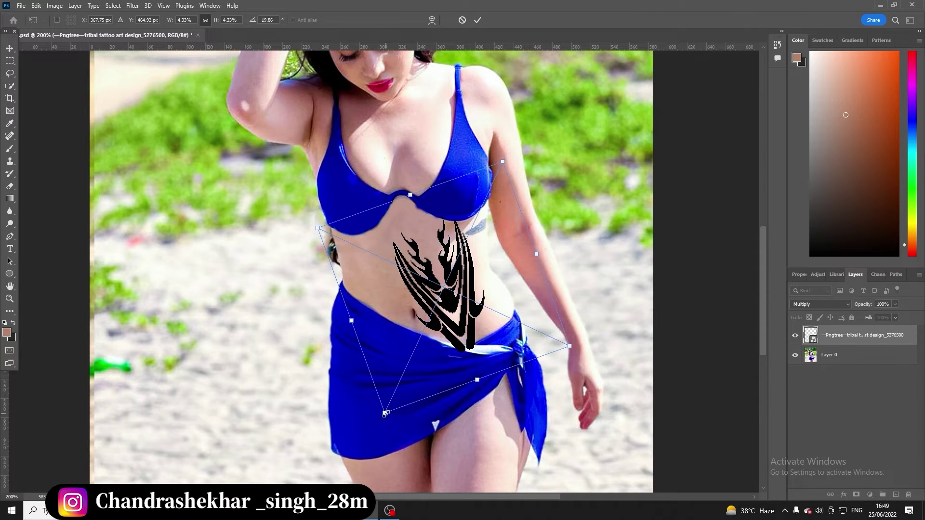
drag(384, 413, 390, 404)
drag(441, 299, 437, 304)
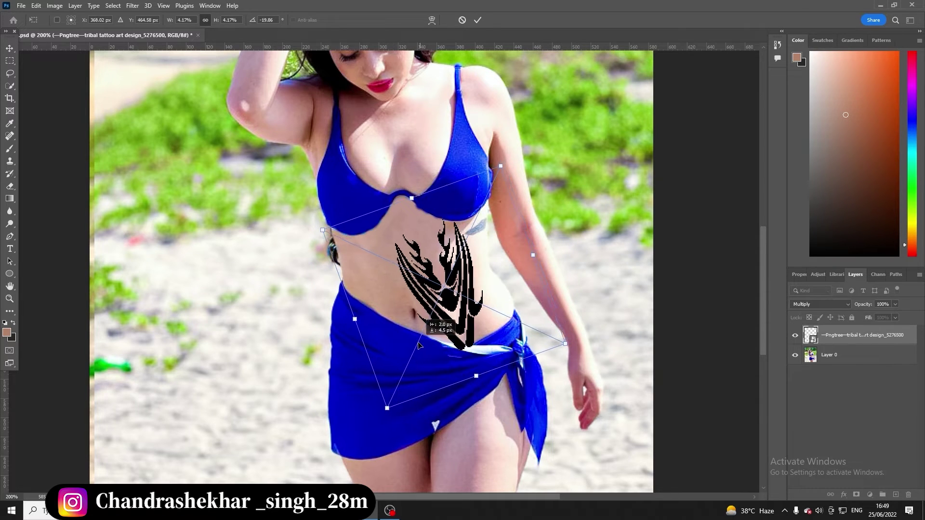
key(Return)
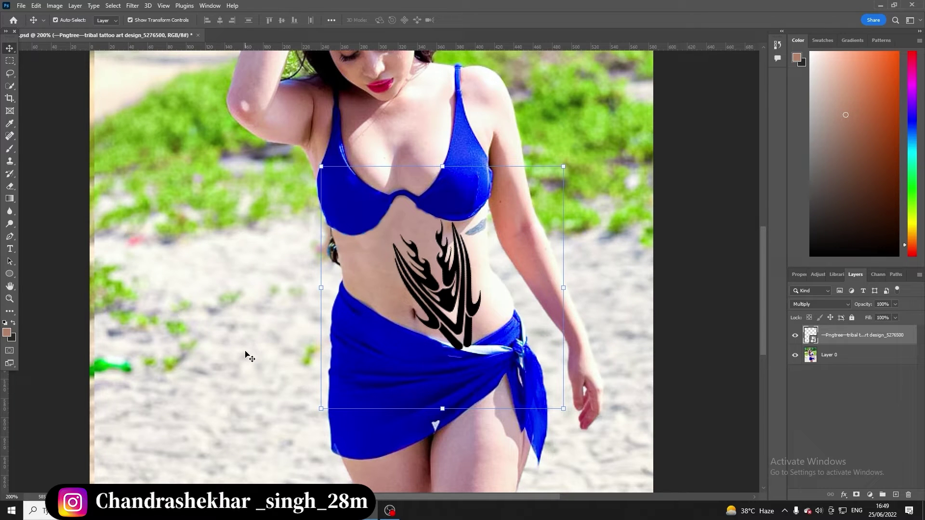
Step: Apply Displace with horizontal scale 5 and vertical scale 10, using the 'black' PSD as map
click(133, 6)
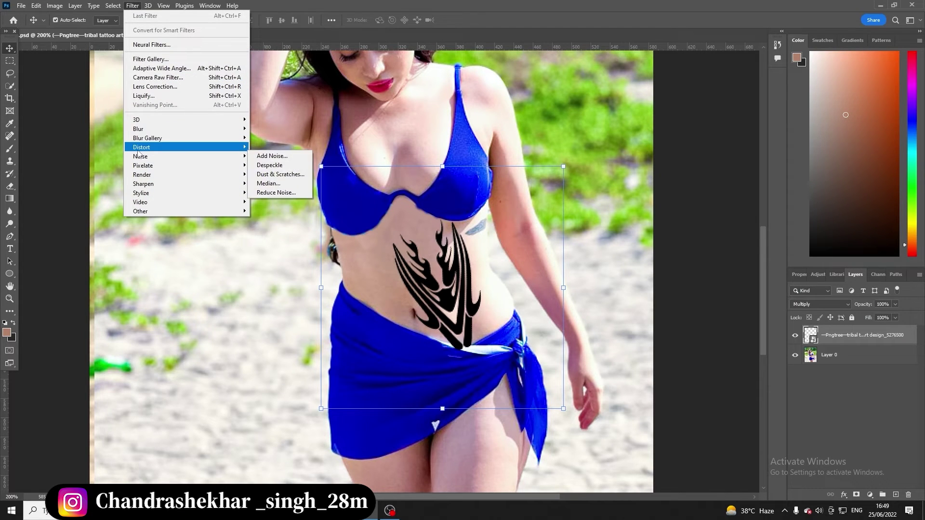
mouse_move(186, 146)
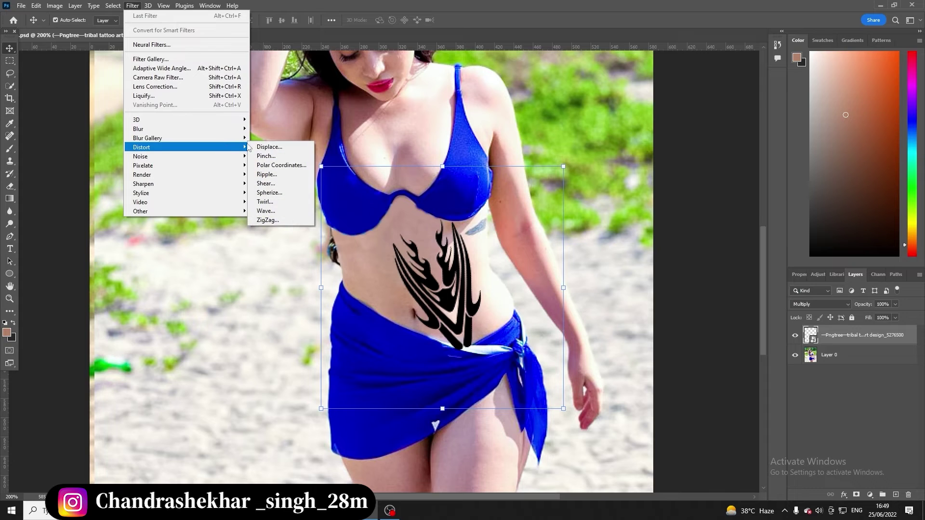
click(269, 146)
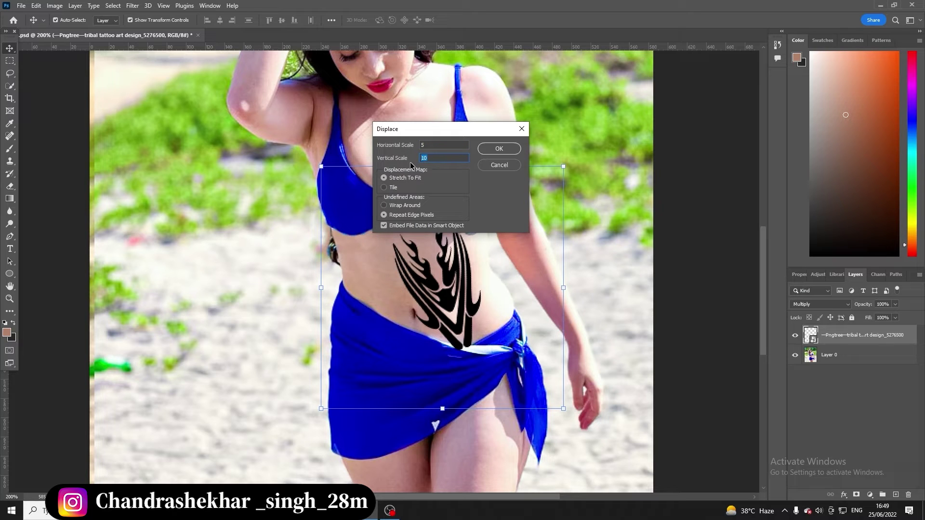
click(501, 148)
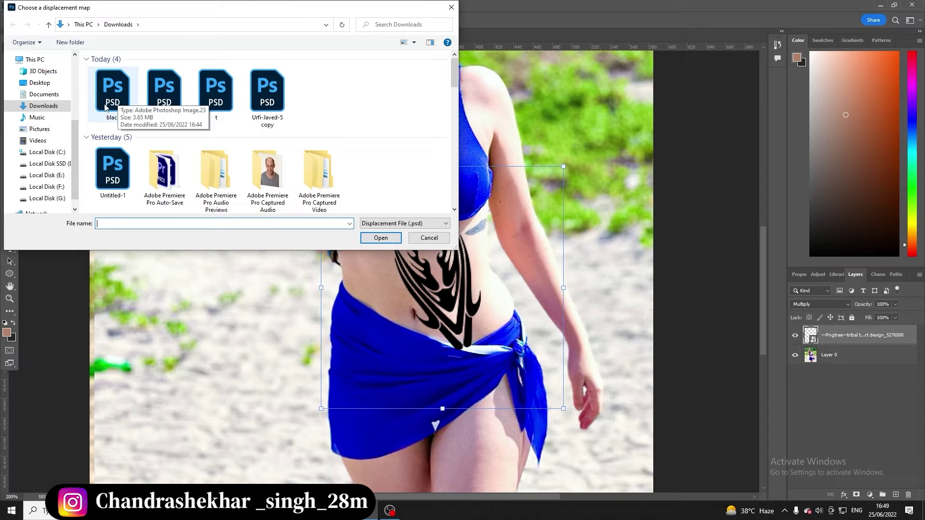
double_click(105, 107)
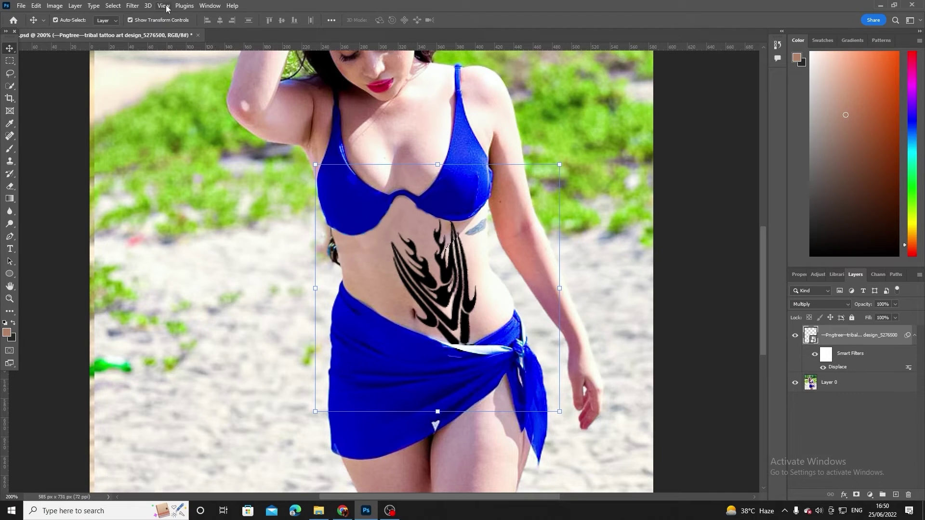
Step: Add a Gaussian Blur of 0.5-pixel radius to the tattoo layer
click(133, 5)
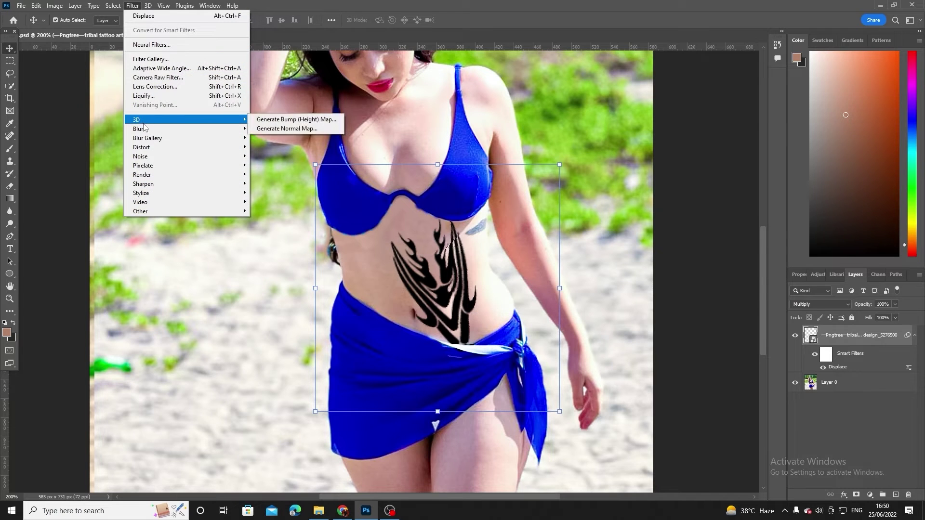
mouse_move(184, 128)
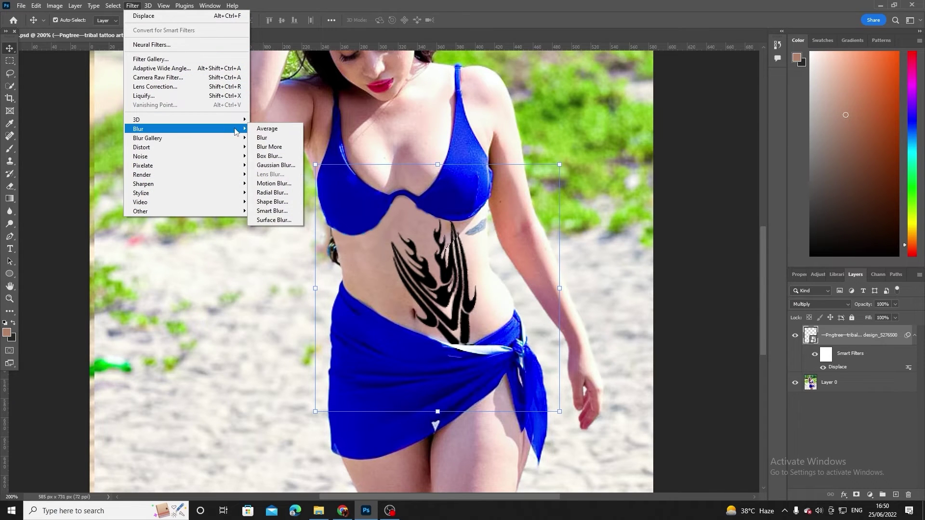
click(272, 167)
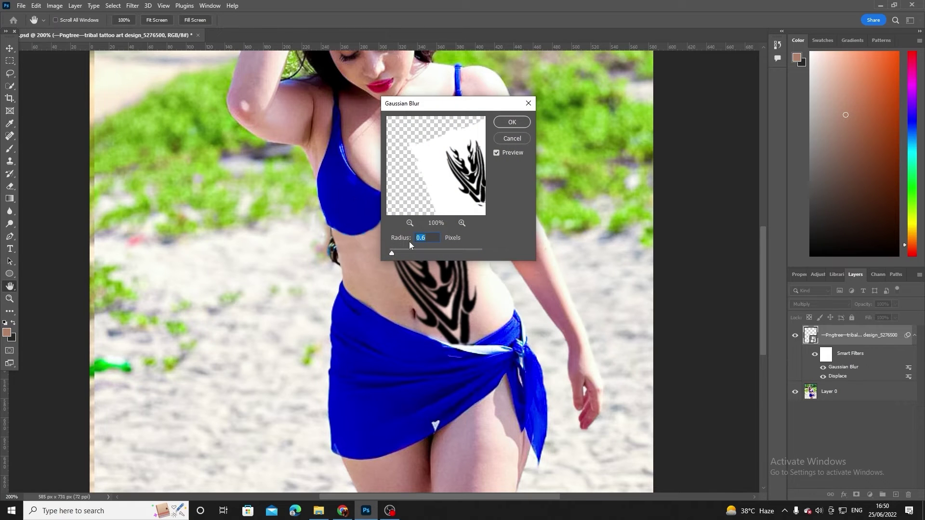
text(0.5)
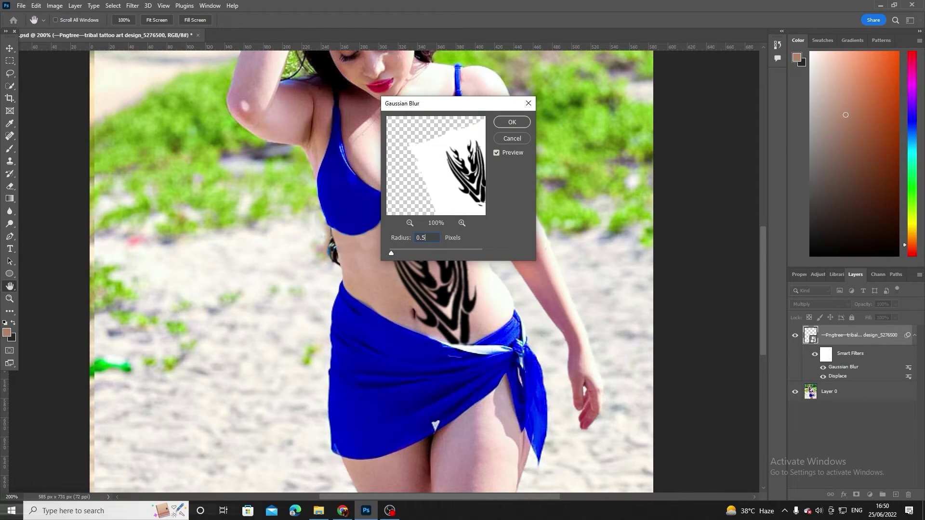
click(520, 124)
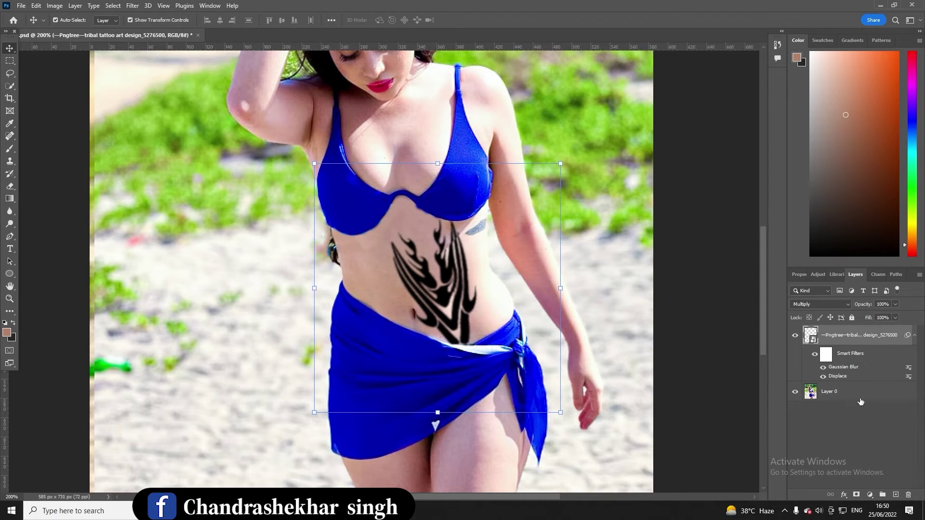
Step: Duplicate Layer 0, move the copy above the tattoo layer, and set it to Screen blending
click(841, 397)
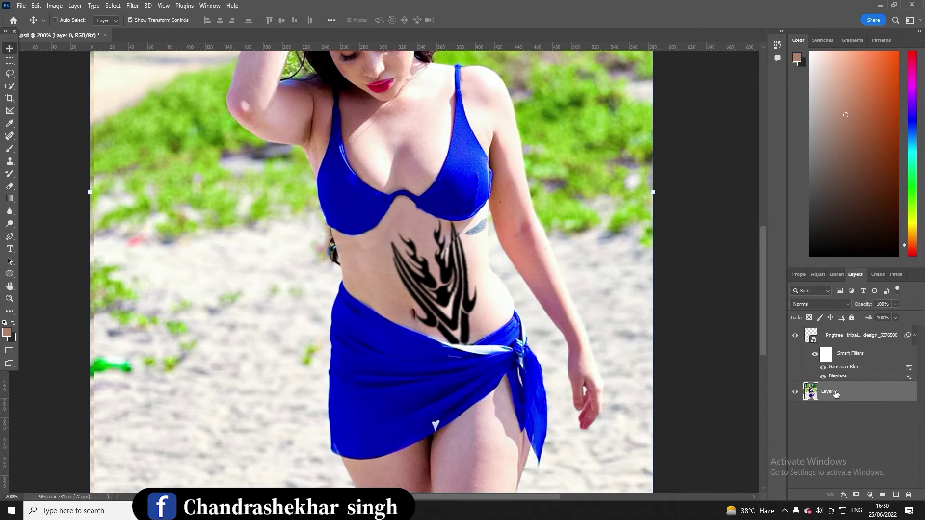
key(ctrl+j)
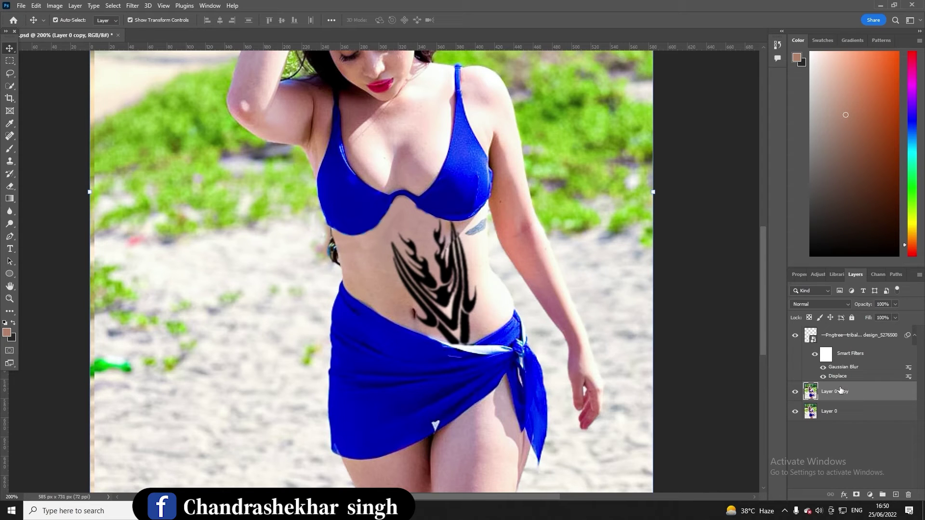
drag(856, 391, 831, 330)
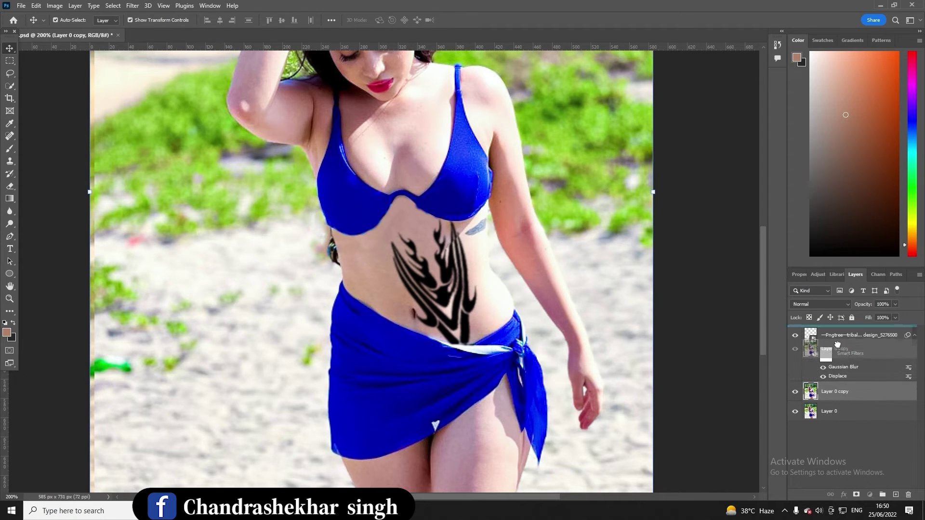
click(818, 305)
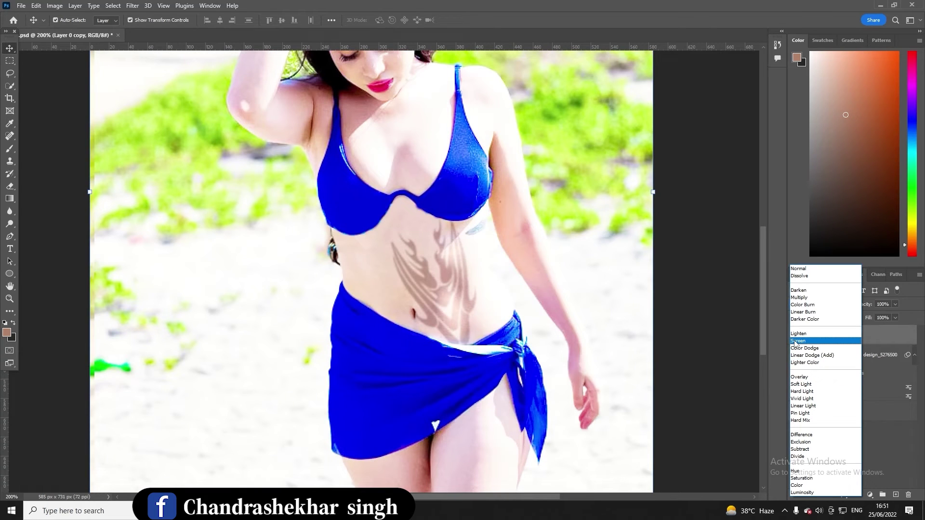
click(795, 341)
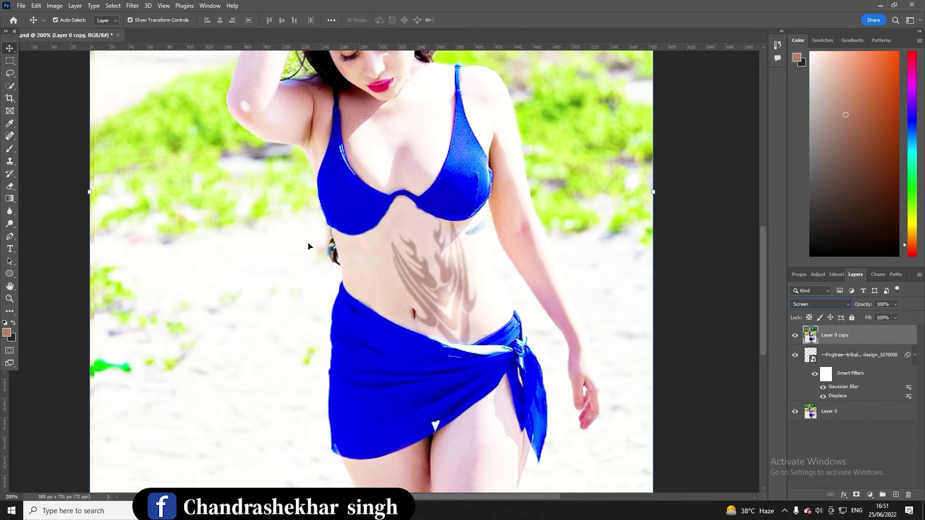
click(132, 6)
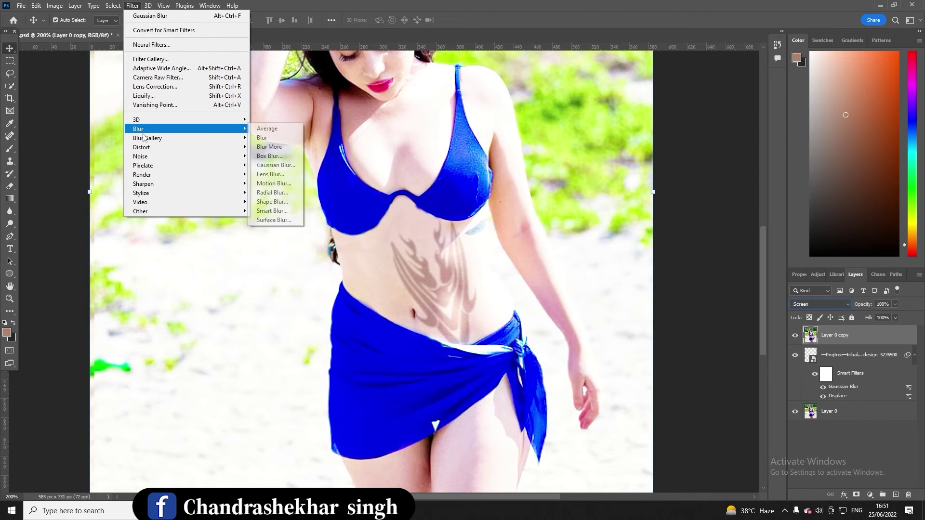
mouse_move(141, 156)
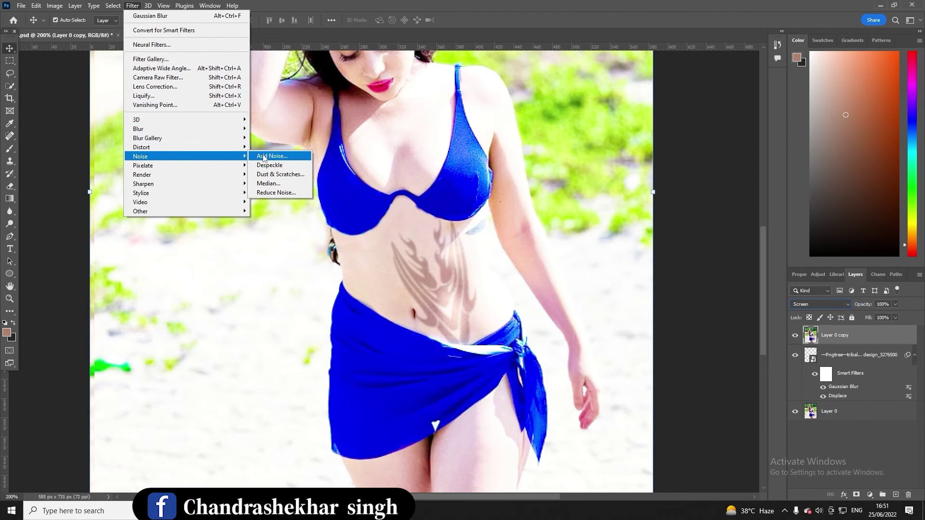
Step: Give 'Layer 0 copy' 5% monochromatic noise and 63% opacity
click(265, 154)
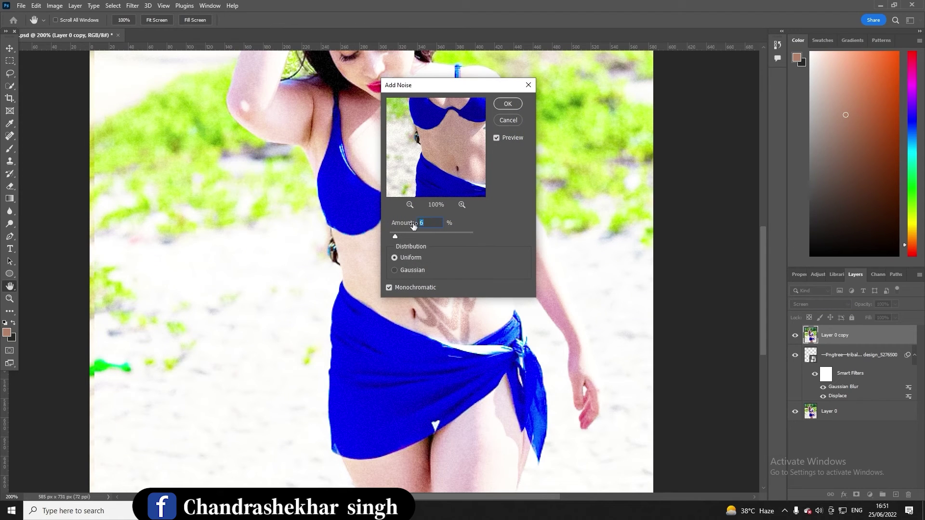
click(504, 103)
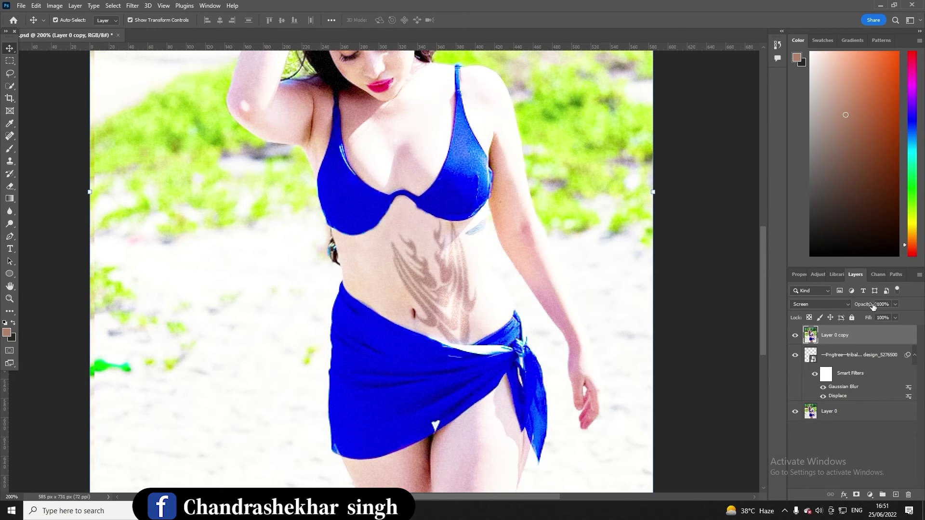
click(895, 305)
drag(886, 314, 874, 310)
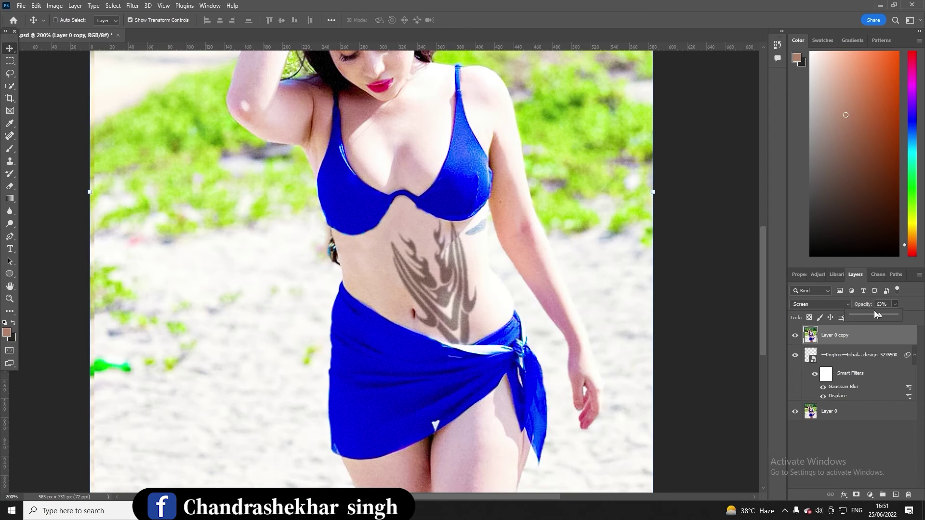
key(ctrl+minus)
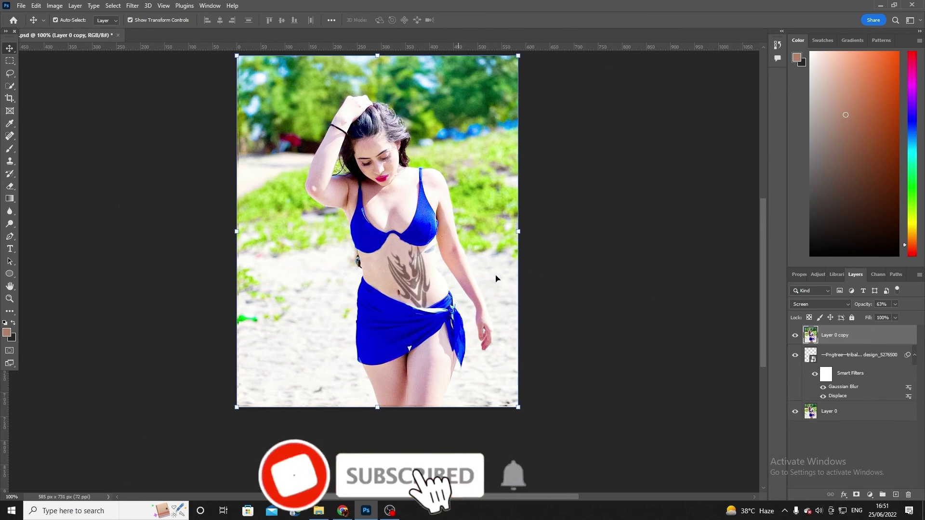
Step: Make 'Layer 0 copy' a clipping mask on the tattoo, then toggle its visibility to compare
right_click(849, 341)
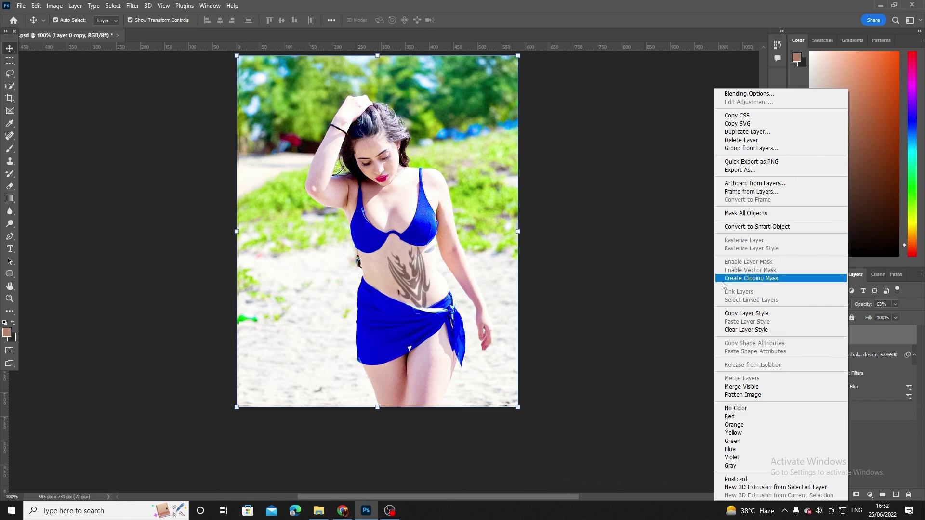
click(773, 278)
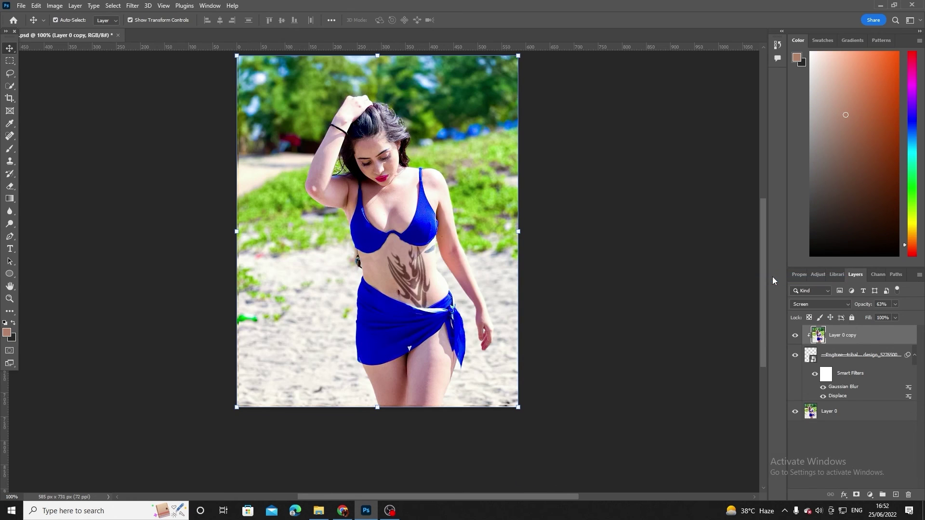
click(796, 336)
click(797, 336)
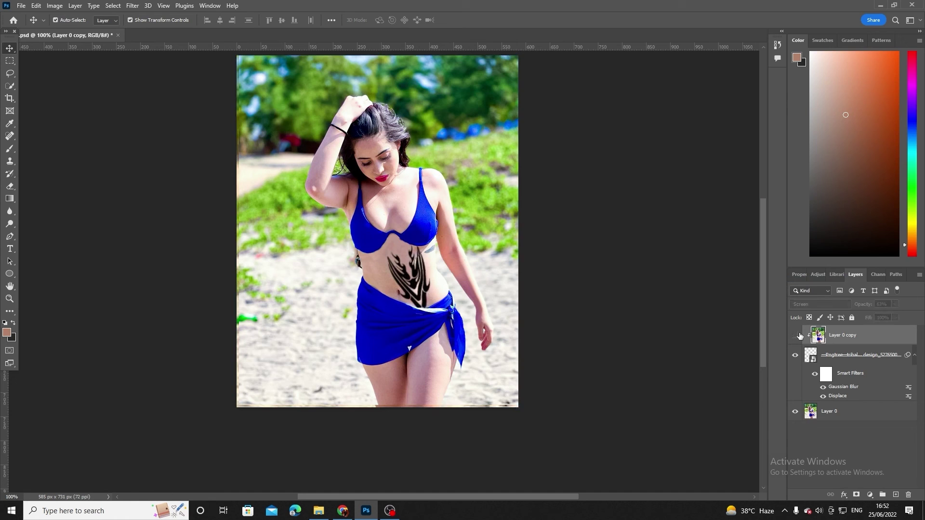
click(796, 335)
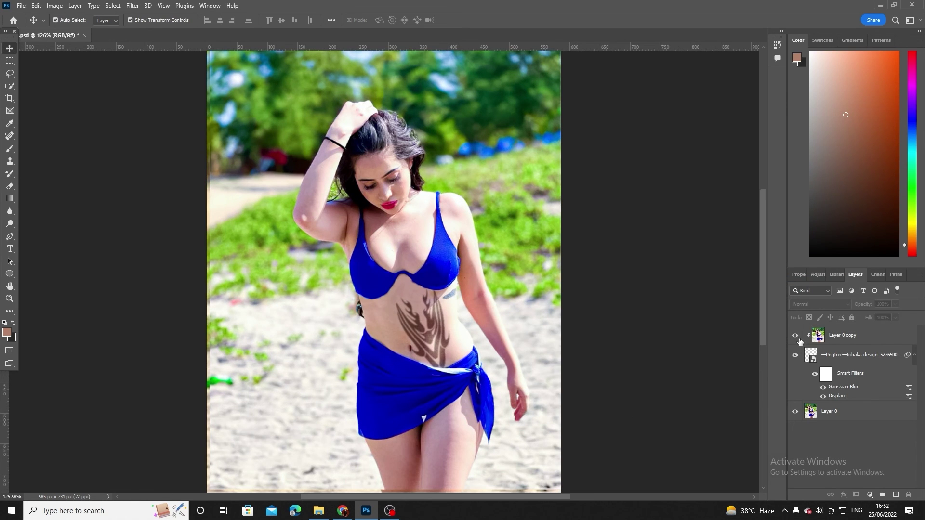
click(569, 382)
key(ctrl+0)
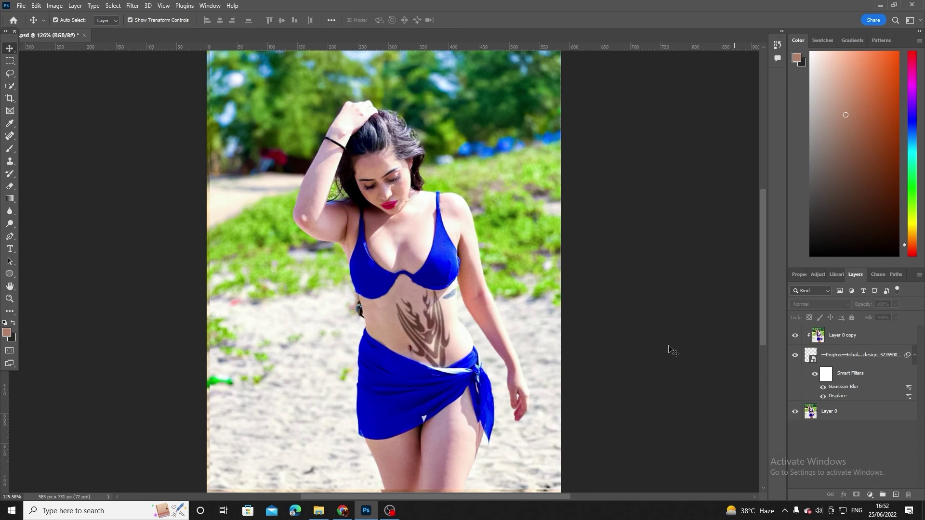